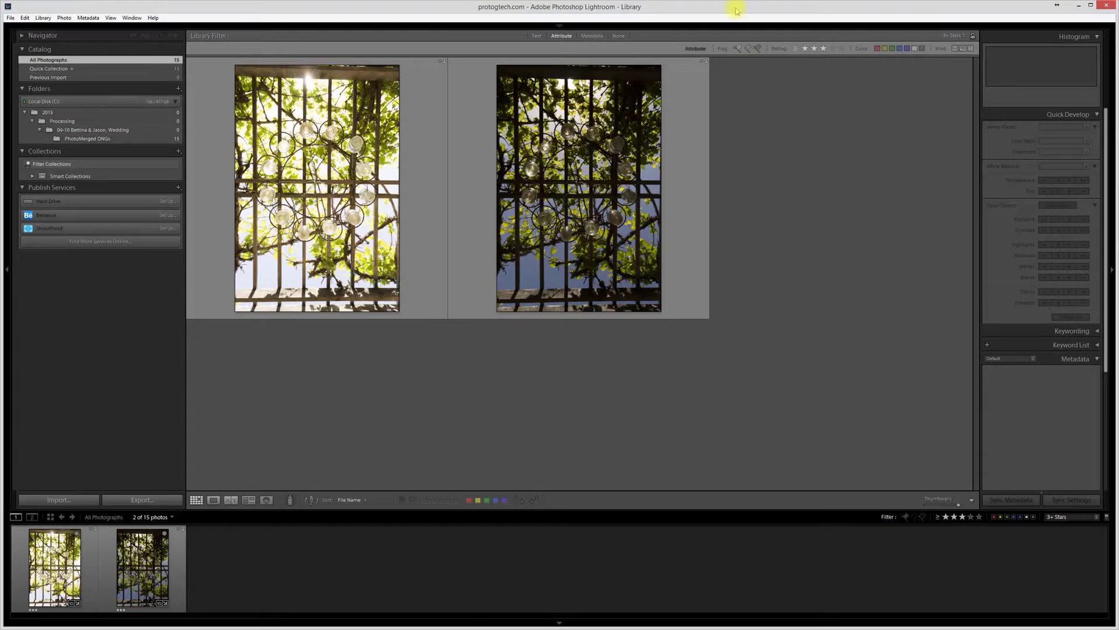
Step: Select the bright and dark gate exposures together and bring up their context menu
key("Left")
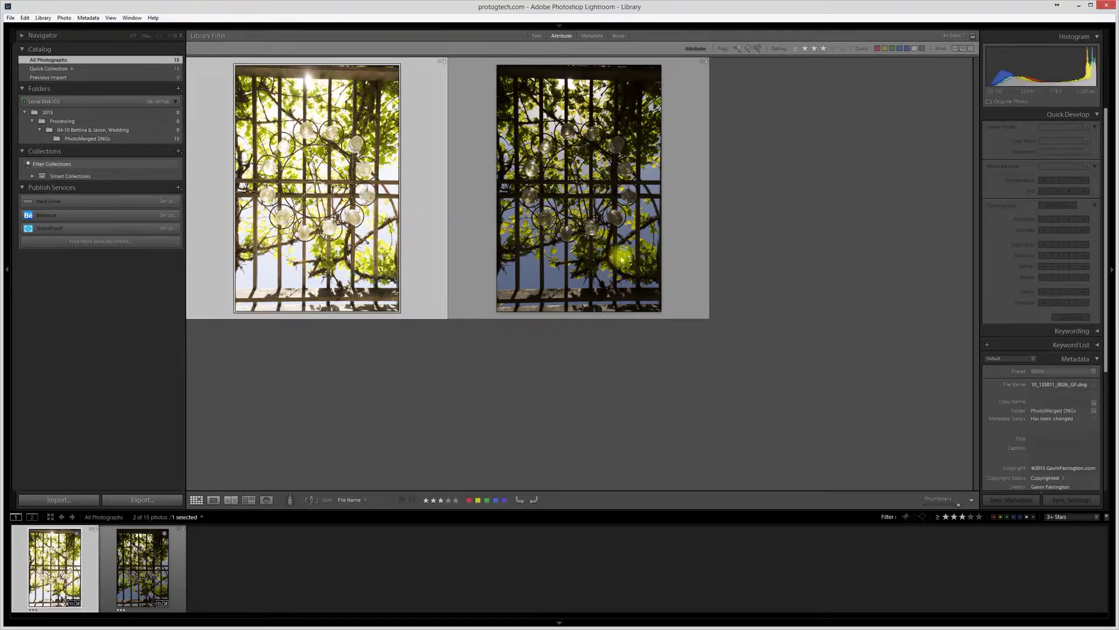
left_click(634, 201, "shift")
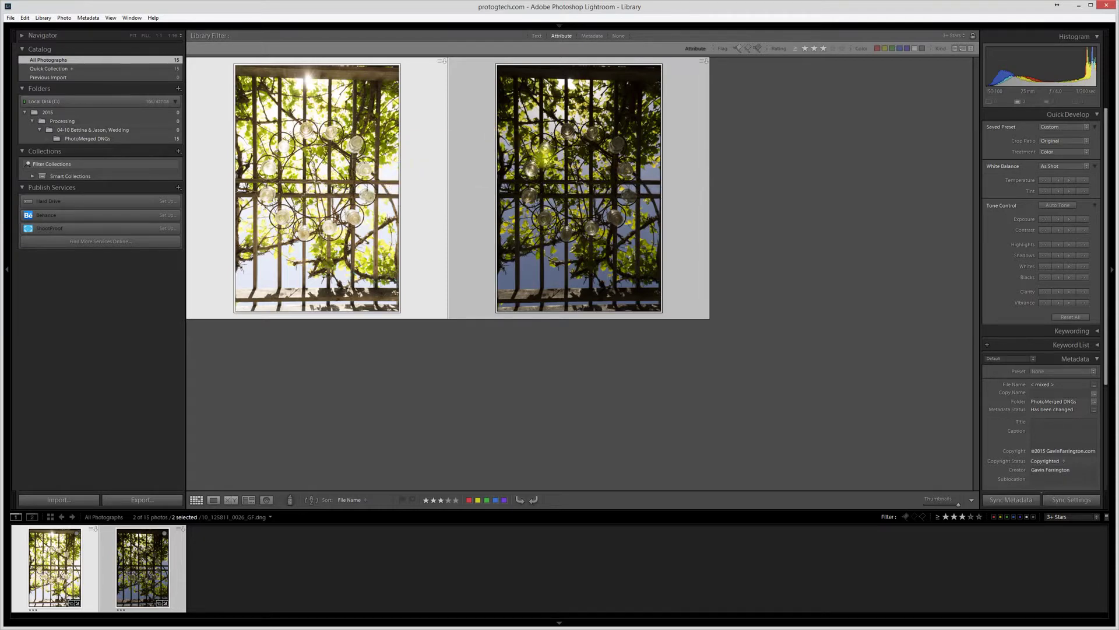
right_click(336, 185)
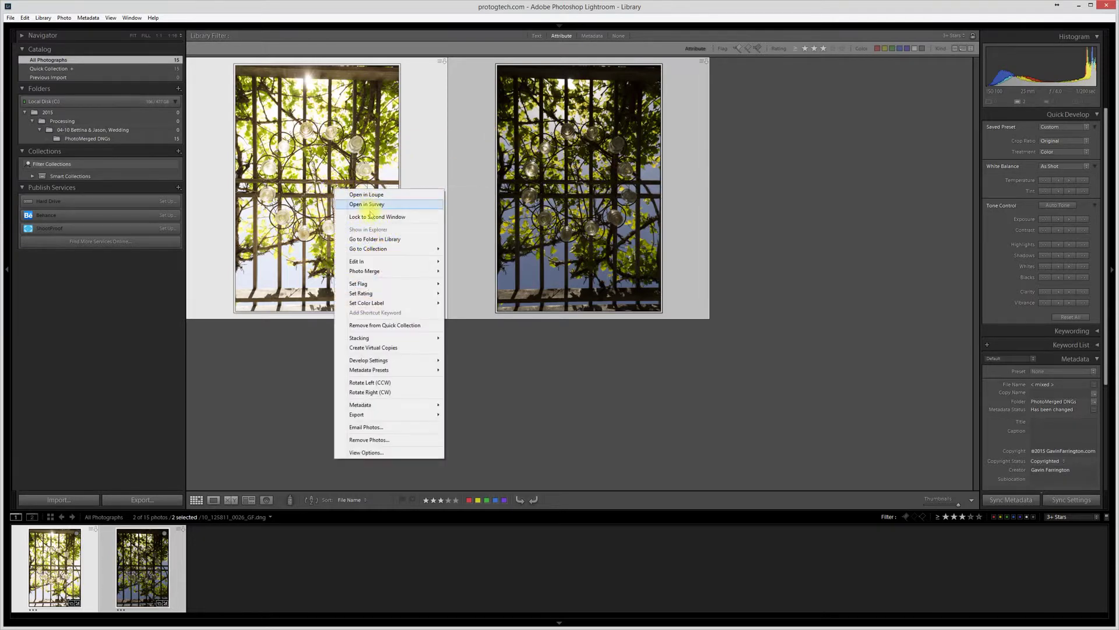
mouse_move(365, 270)
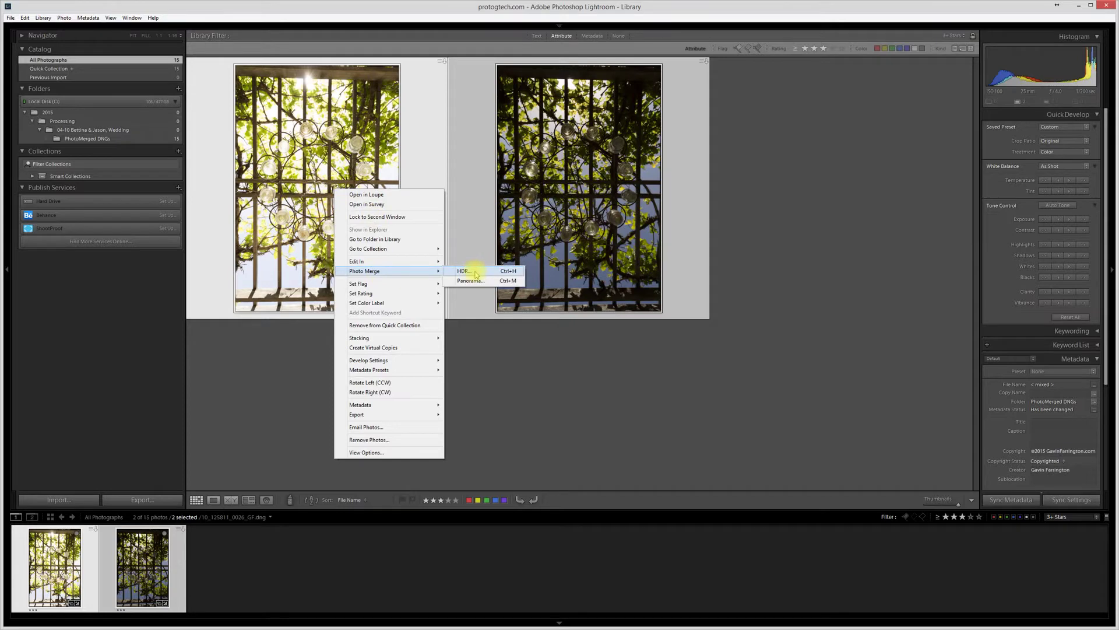
Step: Start Photo Merge > HDR and enlarge the HDR Merge Preview window
left_click(464, 271)
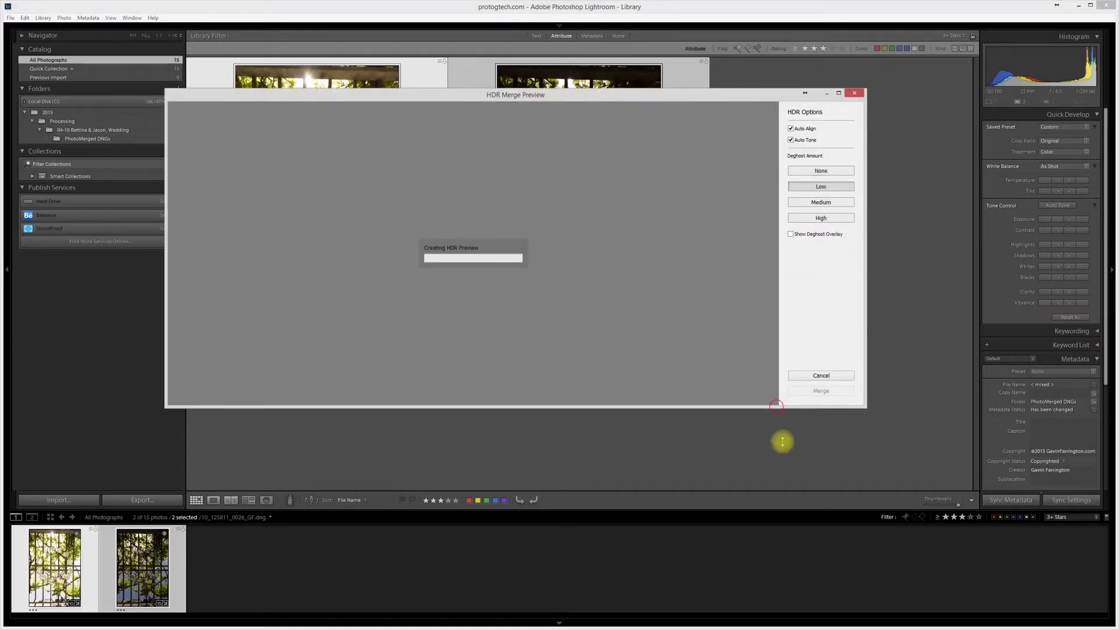
left_click_drag(788, 404, 787, 508)
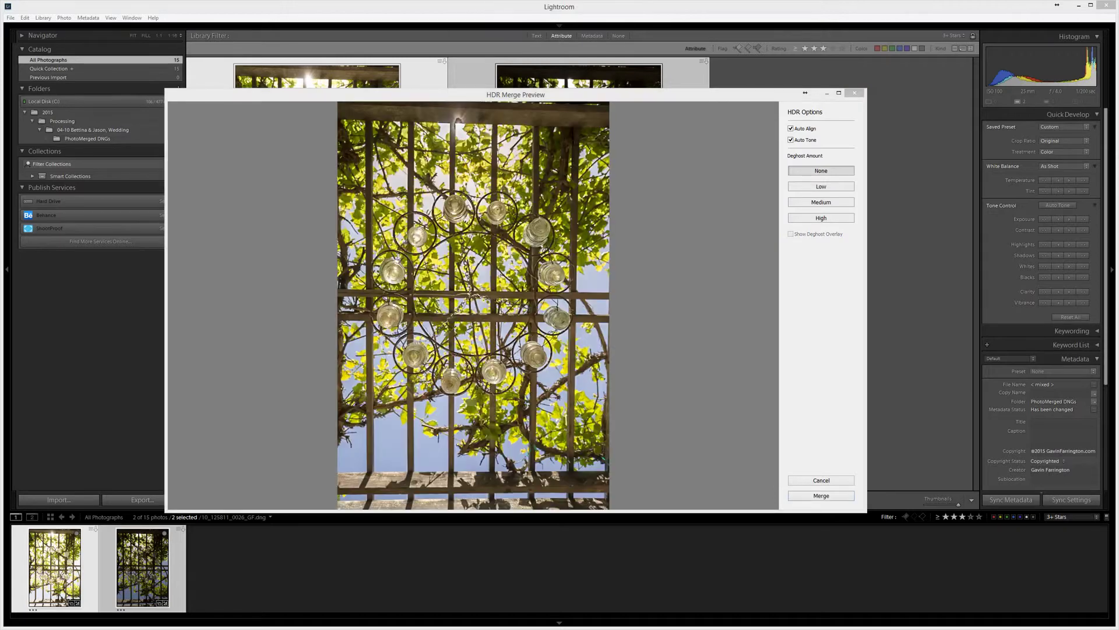
left_click_drag(663, 96, 671, 86)
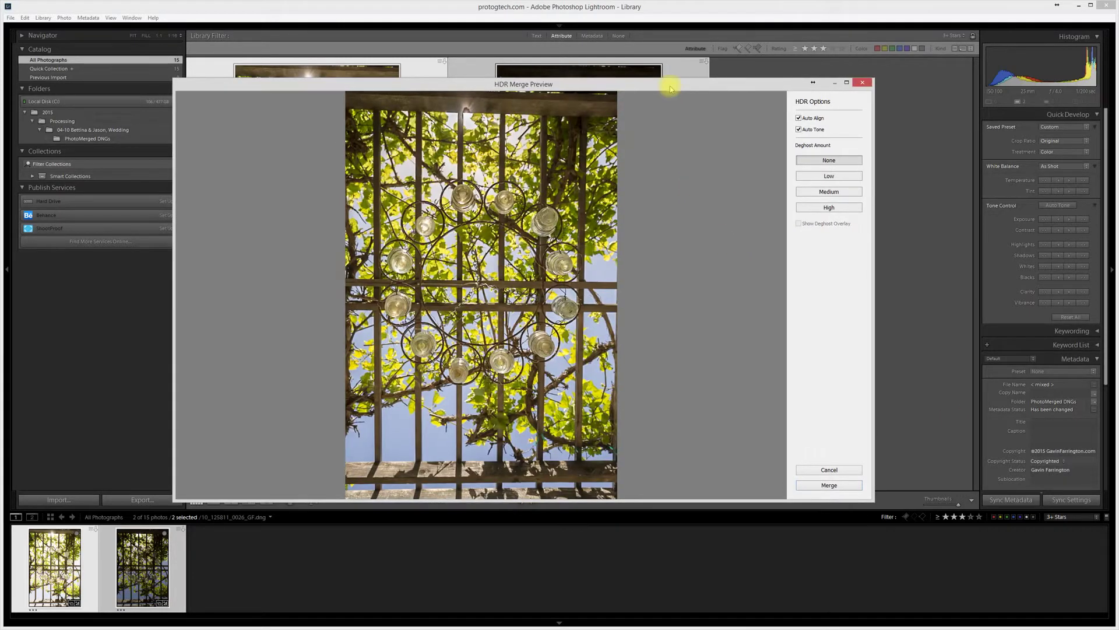
left_click_drag(673, 504, 681, 562)
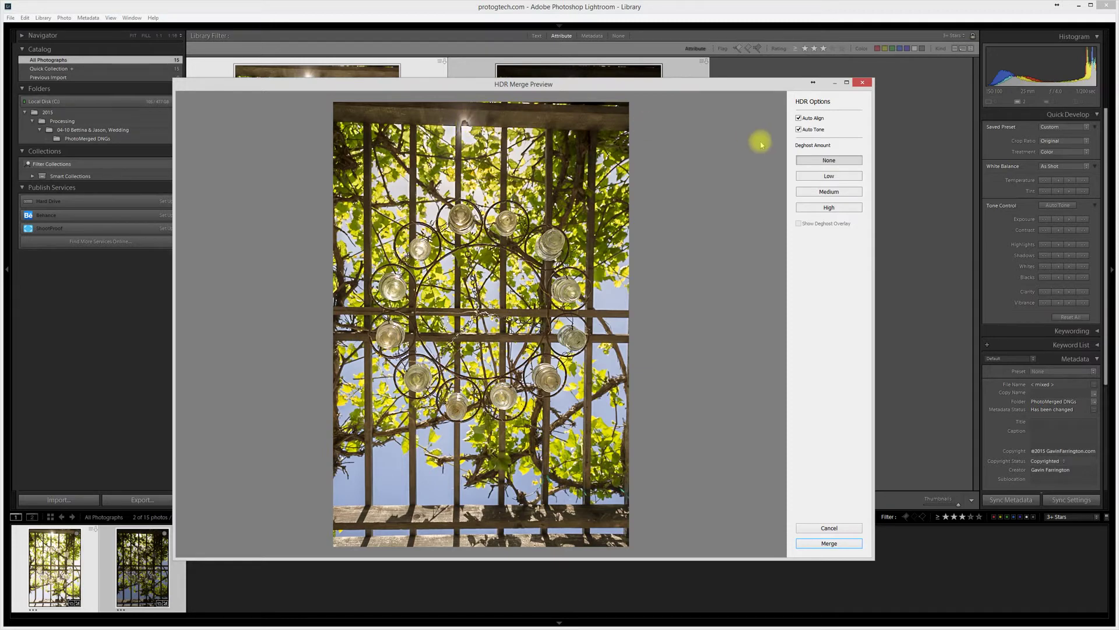
Step: Set Deghost Amount to Low and merge the two exposures into HDR
left_click(829, 175)
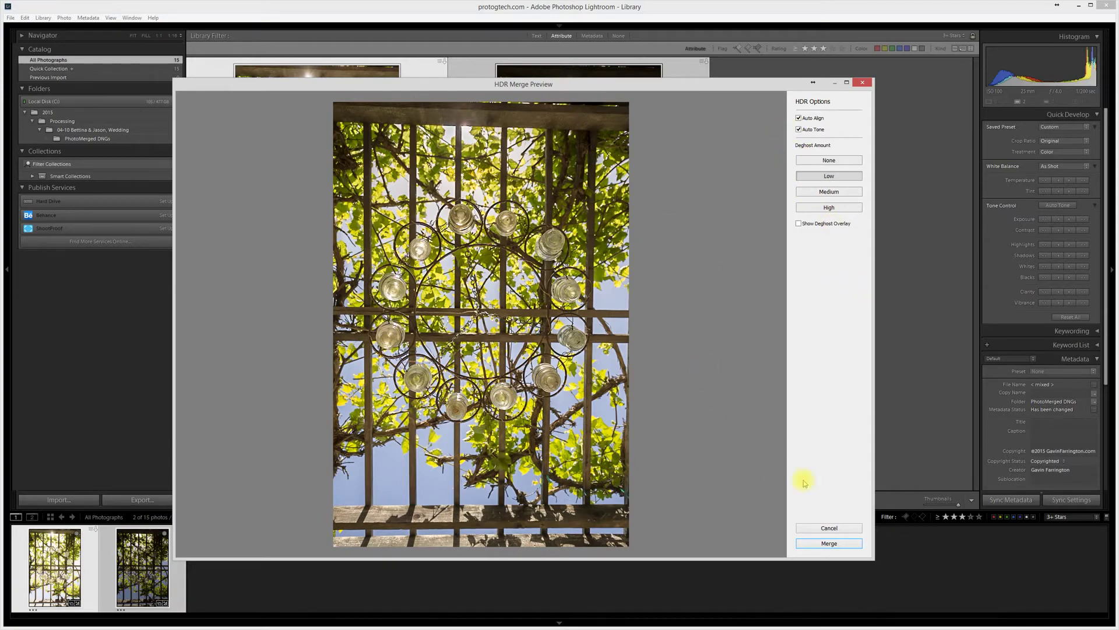
left_click(829, 544)
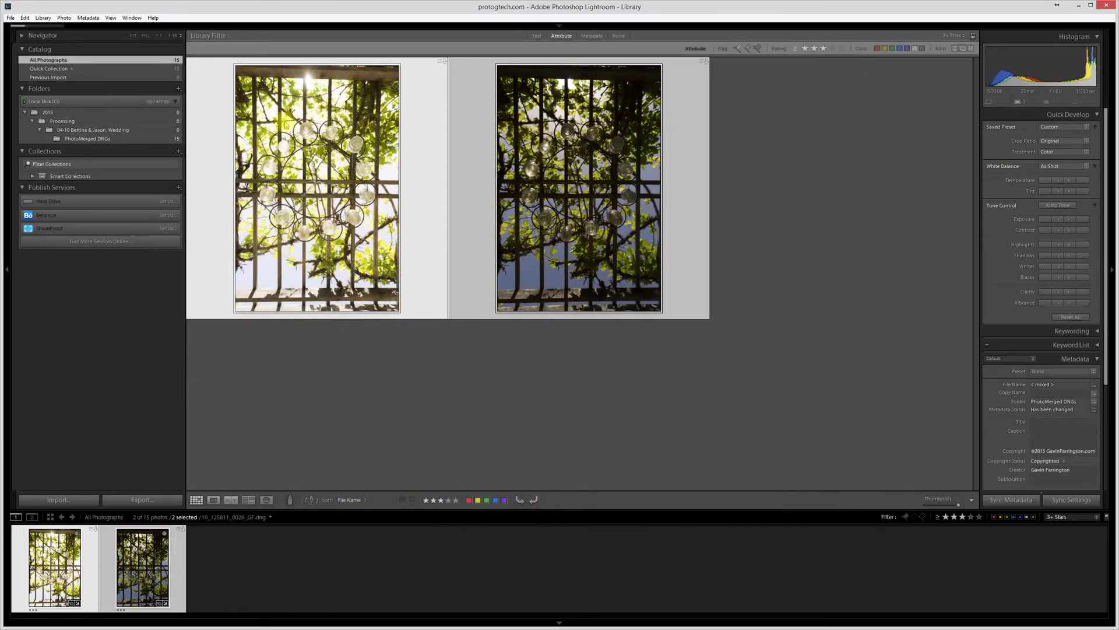
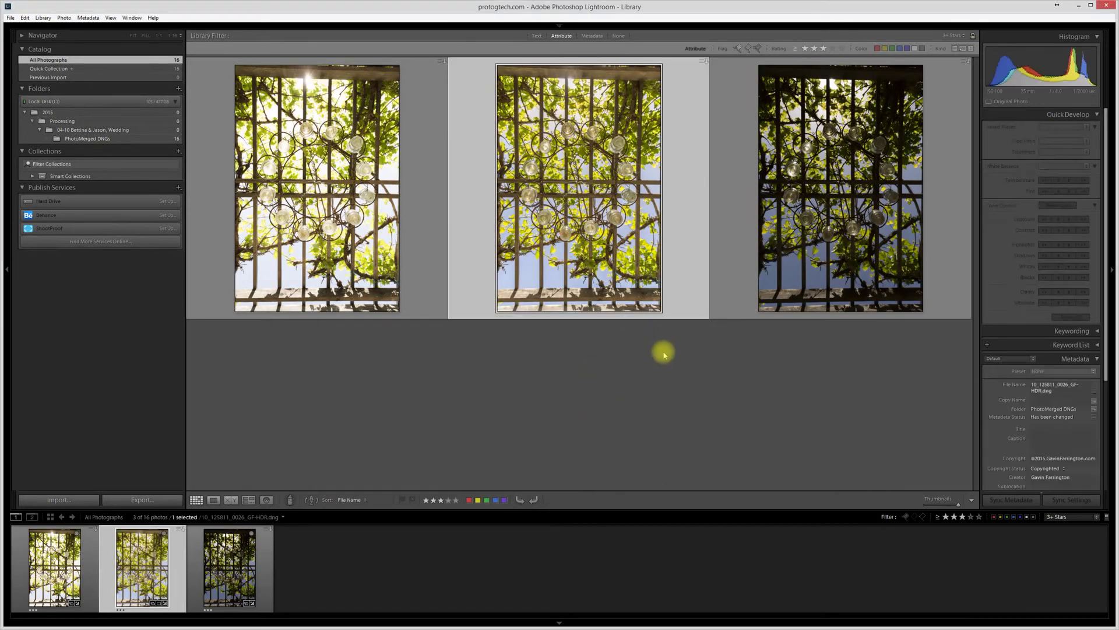
Step: Enter Develop with D and set the gate photo's Temp slider to about 6796
key("d")
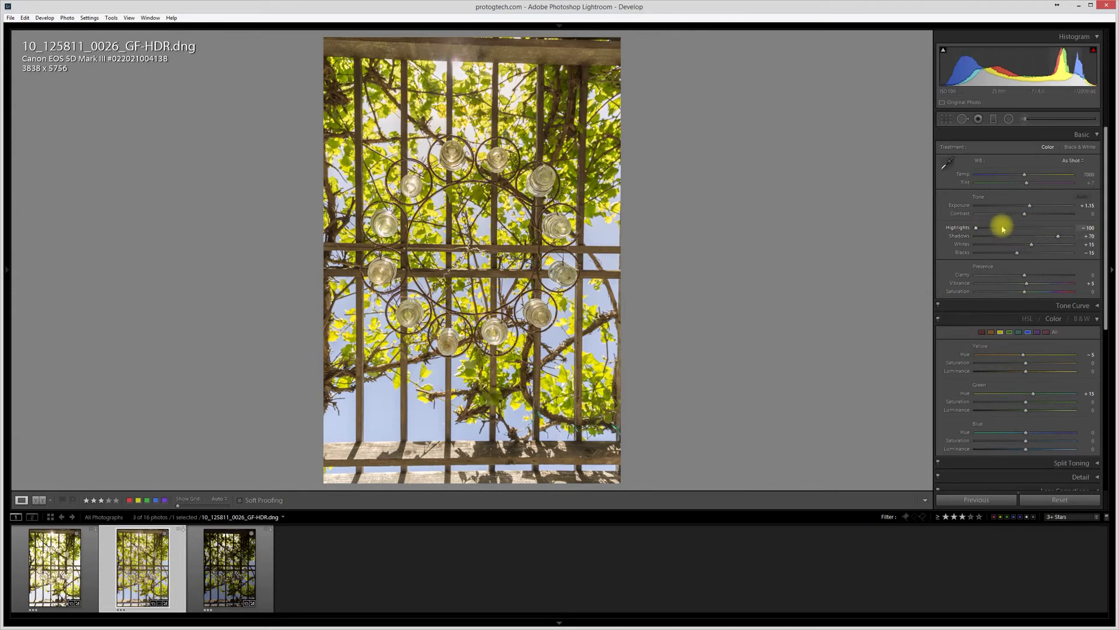
mouse_move(1025, 174)
left_mouse_down()
mouse_move(1034, 175)
mouse_move(978, 182)
mouse_move(1025, 182)
left_mouse_up()
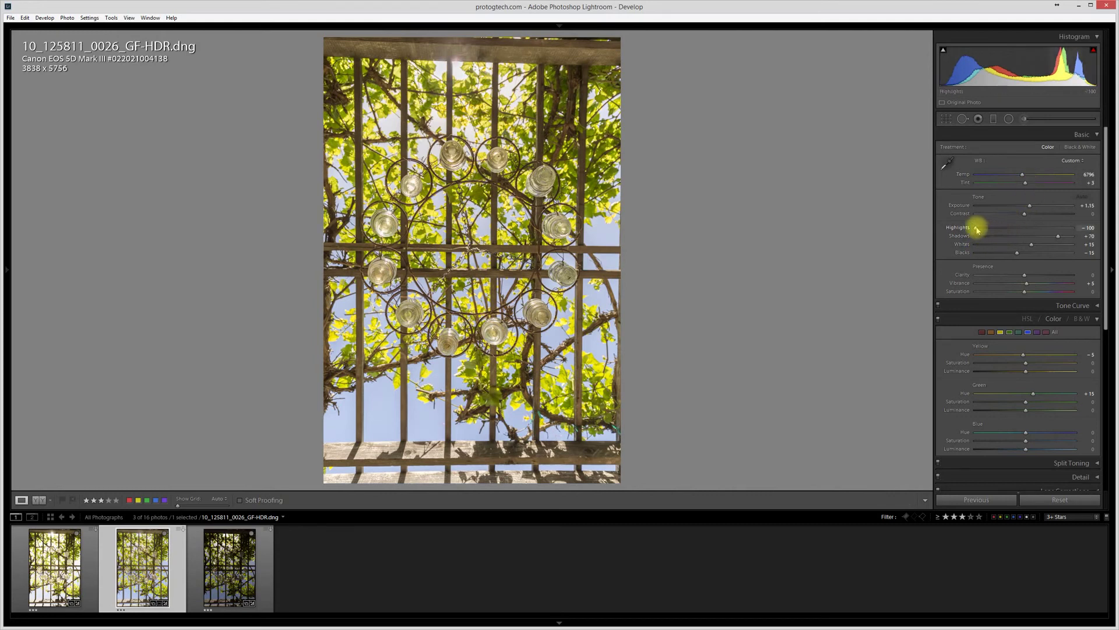
Step: Set Highlights to about -30, Shadows to about +61 and Contrast to about -39
left_click_drag(977, 227, 1056, 238)
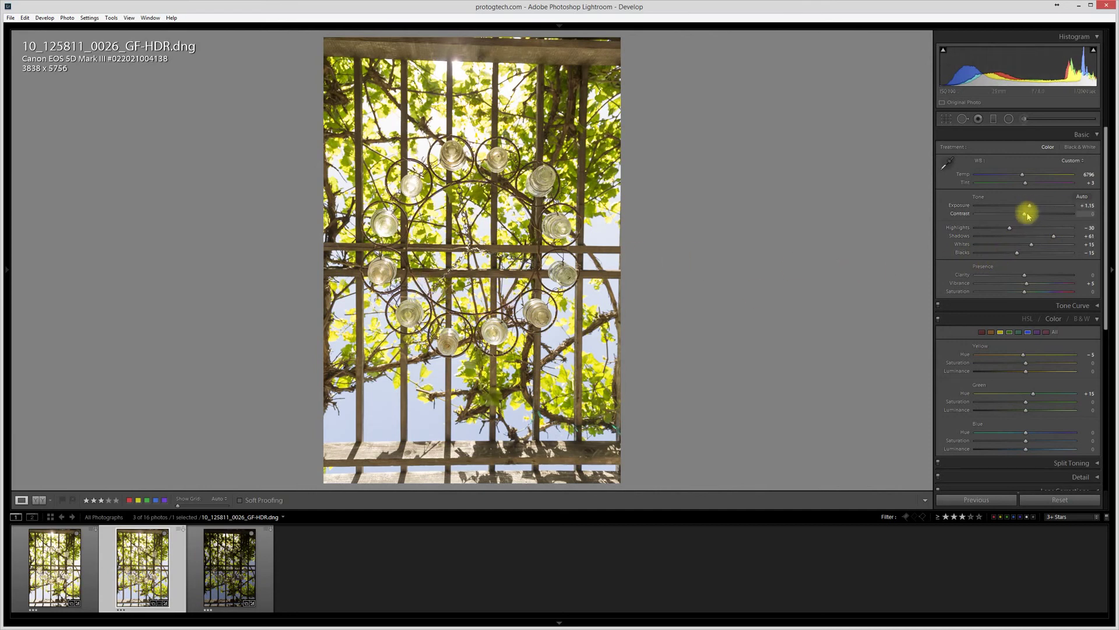
left_click_drag(1024, 213, 1004, 214)
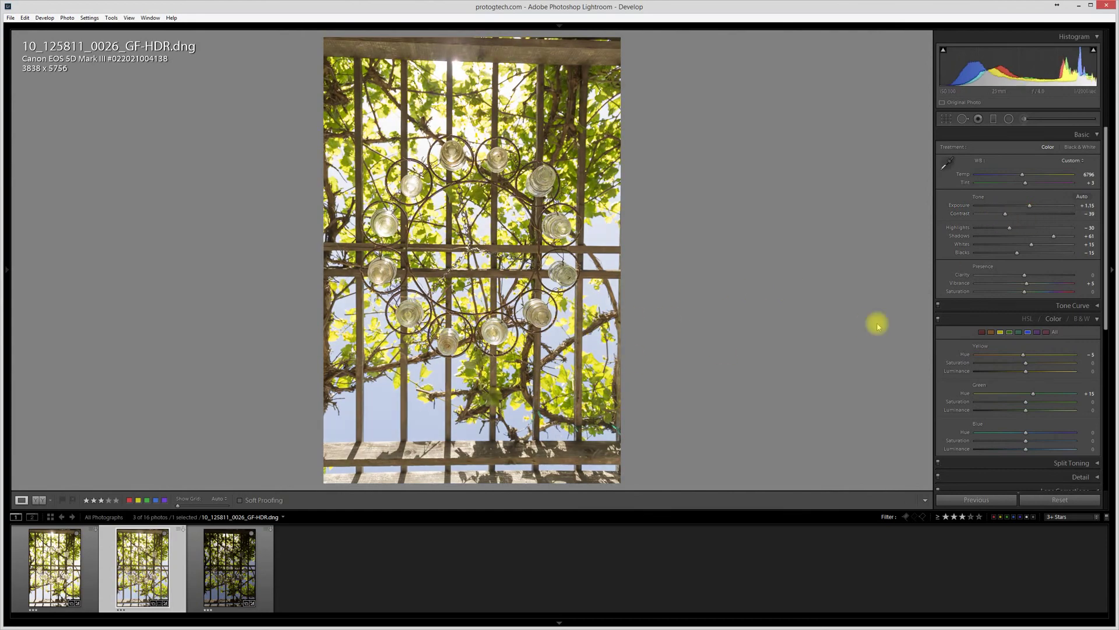